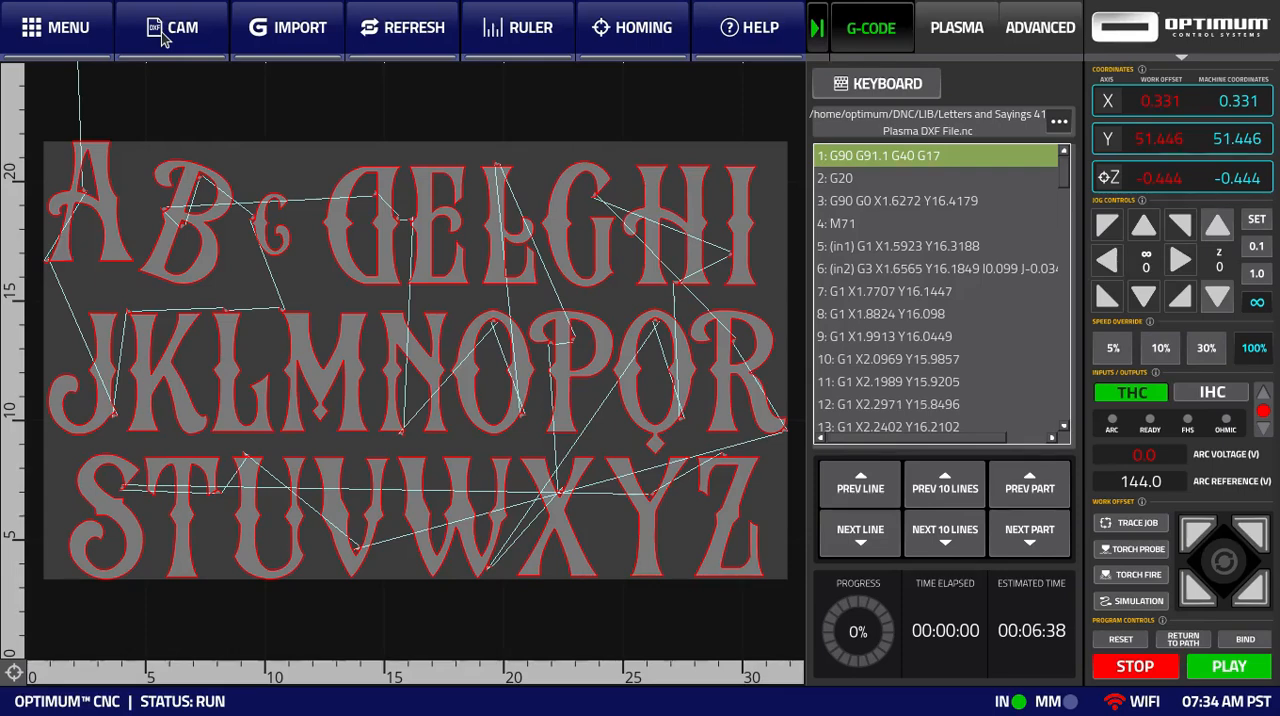
# - Open the CAM workspace and set the DXF import folder to Lettering and Signs in the DXF Library
pyautogui.click(163, 35)
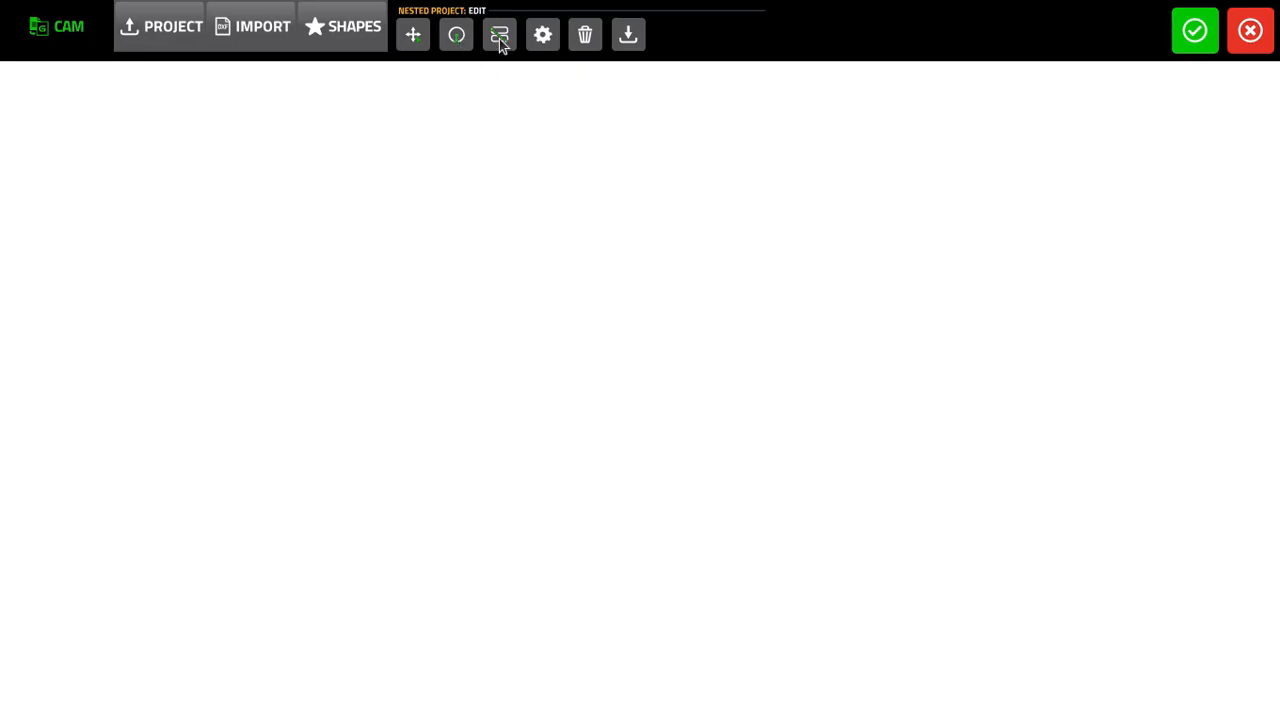
pyautogui.click(252, 37)
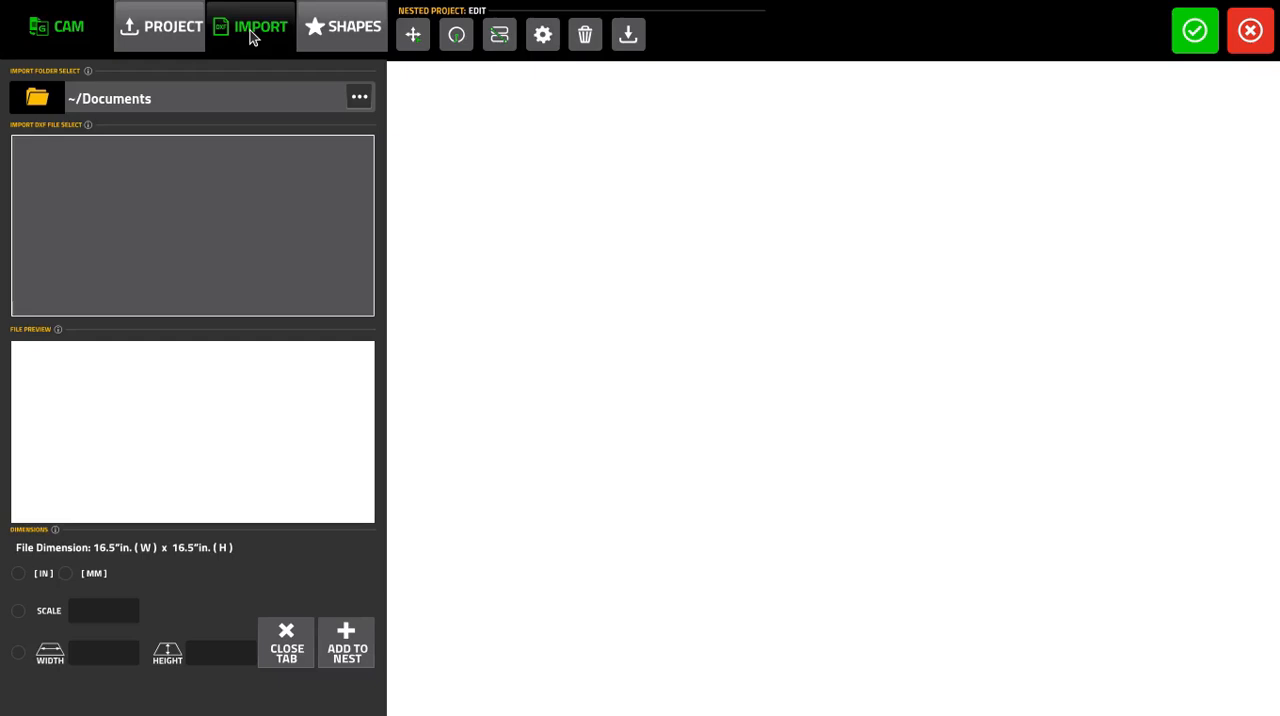
pyautogui.click(352, 95)
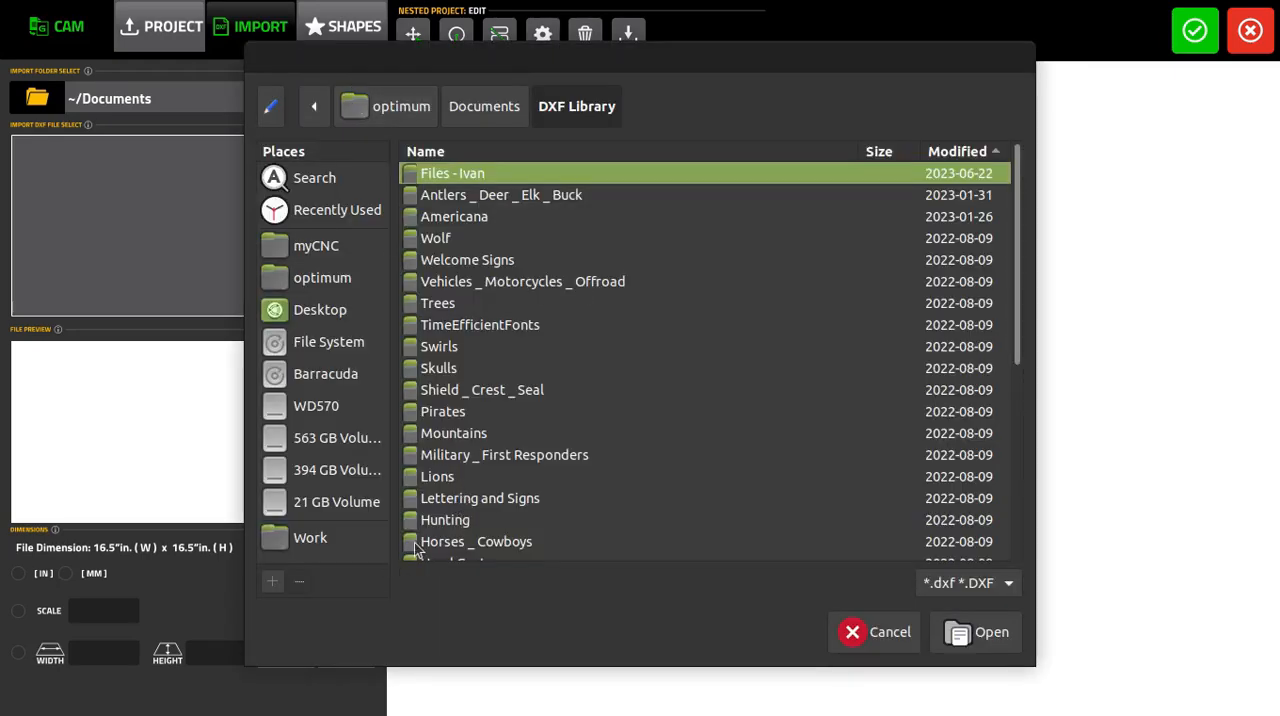
pyautogui.scroll(-3, 471, 467)
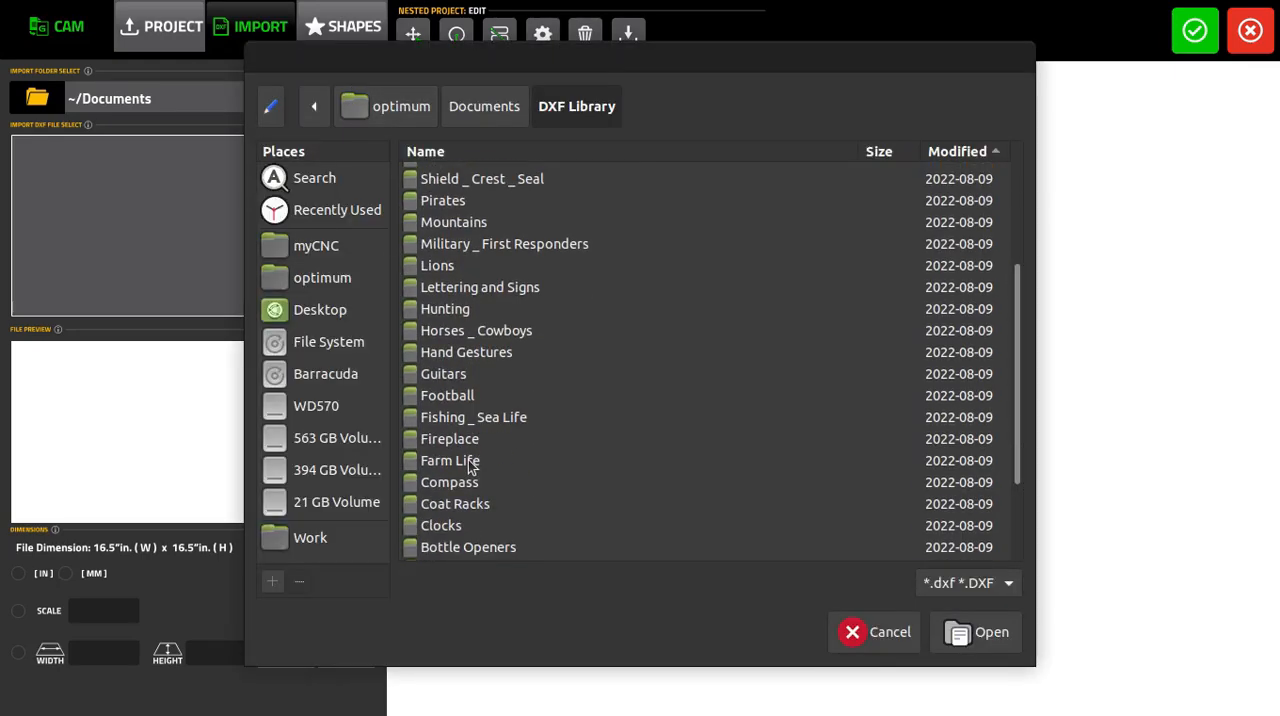
pyautogui.click(486, 293)
pyautogui.click(976, 640)
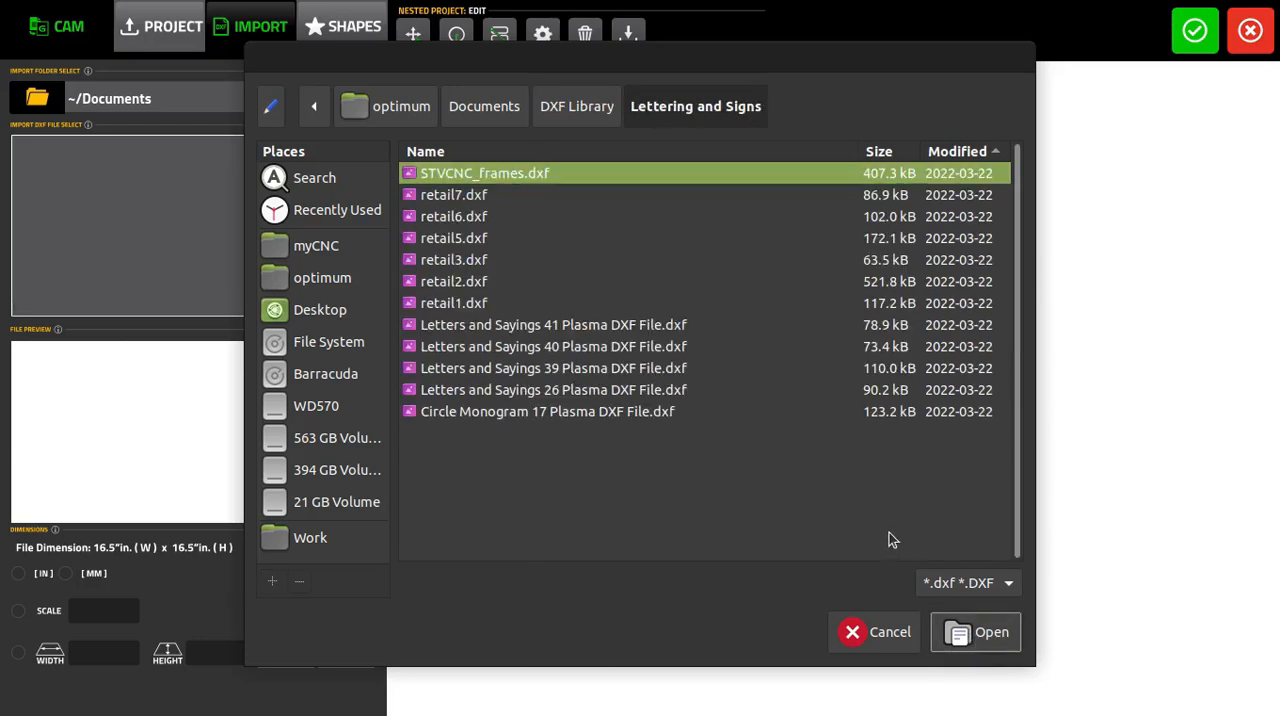
pyautogui.click(976, 634)
# - Add Letters and Sayings 41 Plasma DXF File.dxf to the nest at scale 1.0000 and display its cutting sequence
pyautogui.scroll(3, 100, 200)
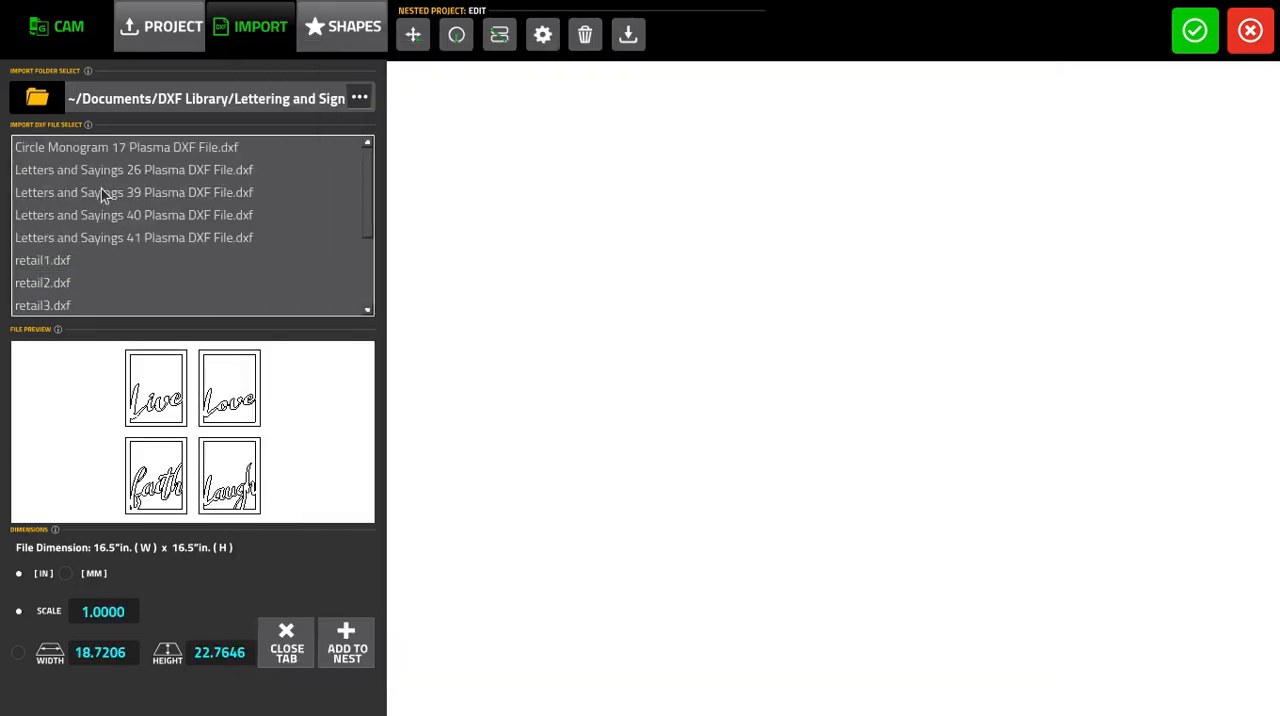
pyautogui.click(102, 192)
pyautogui.click(104, 216)
pyautogui.click(106, 240)
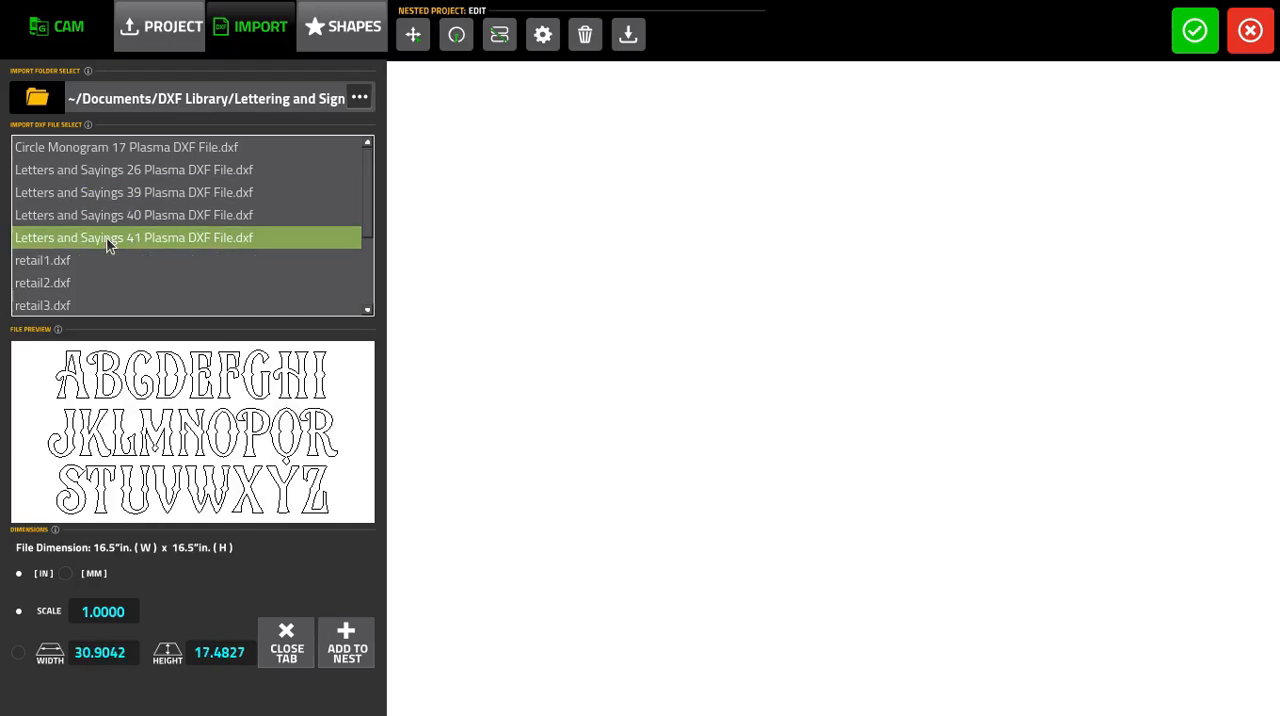
pyautogui.click(347, 648)
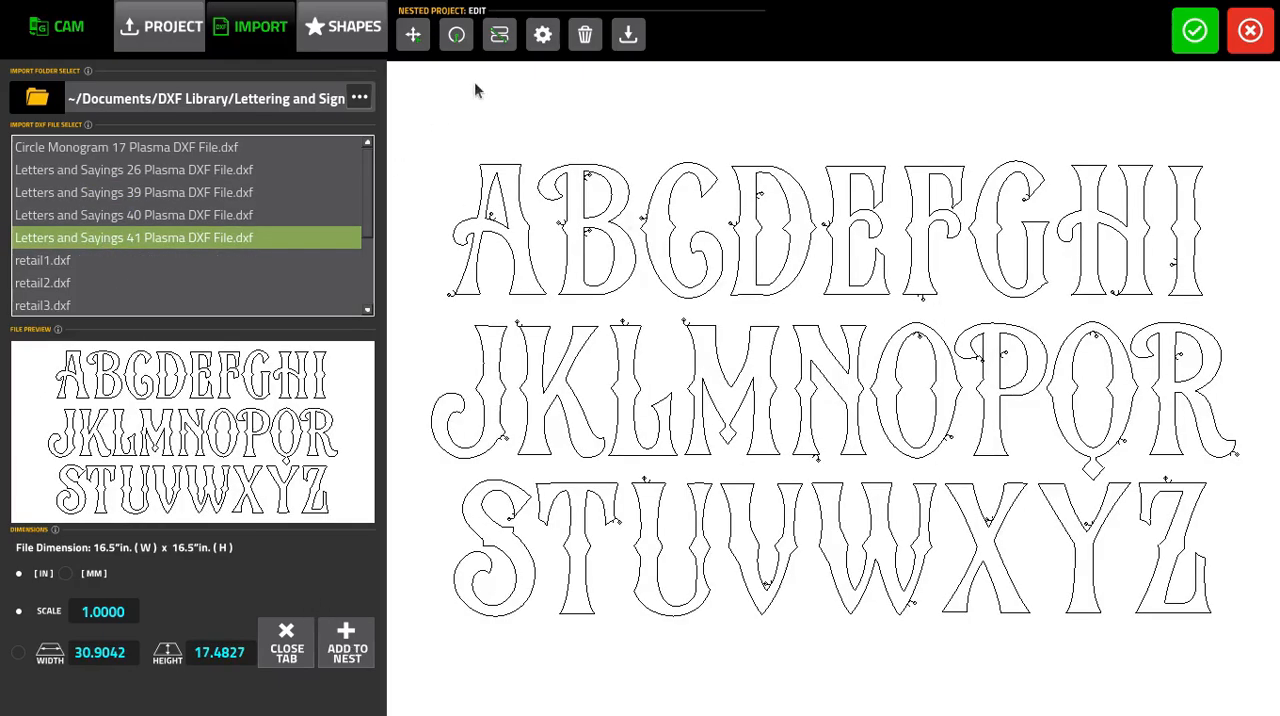
pyautogui.click(500, 36)
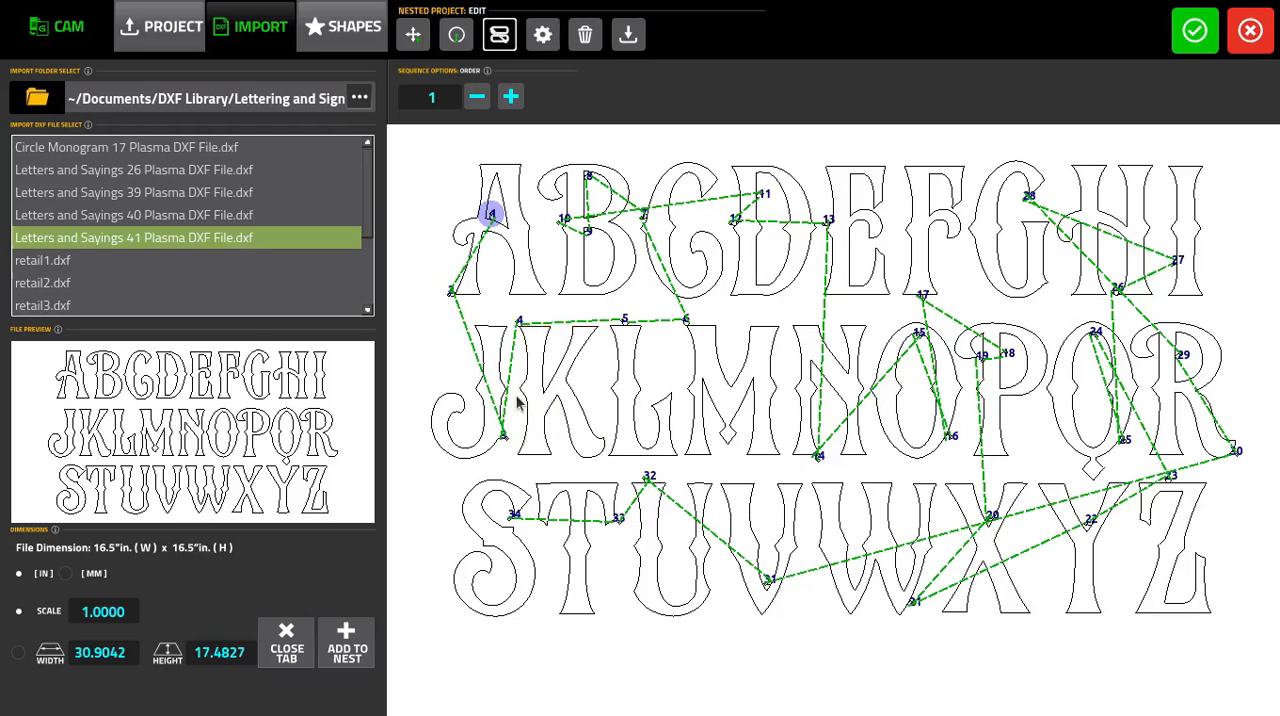
# - Delete the lower two rows of letters and the letters D through I, keeping only A, B and C
pyautogui.click(424, 36)
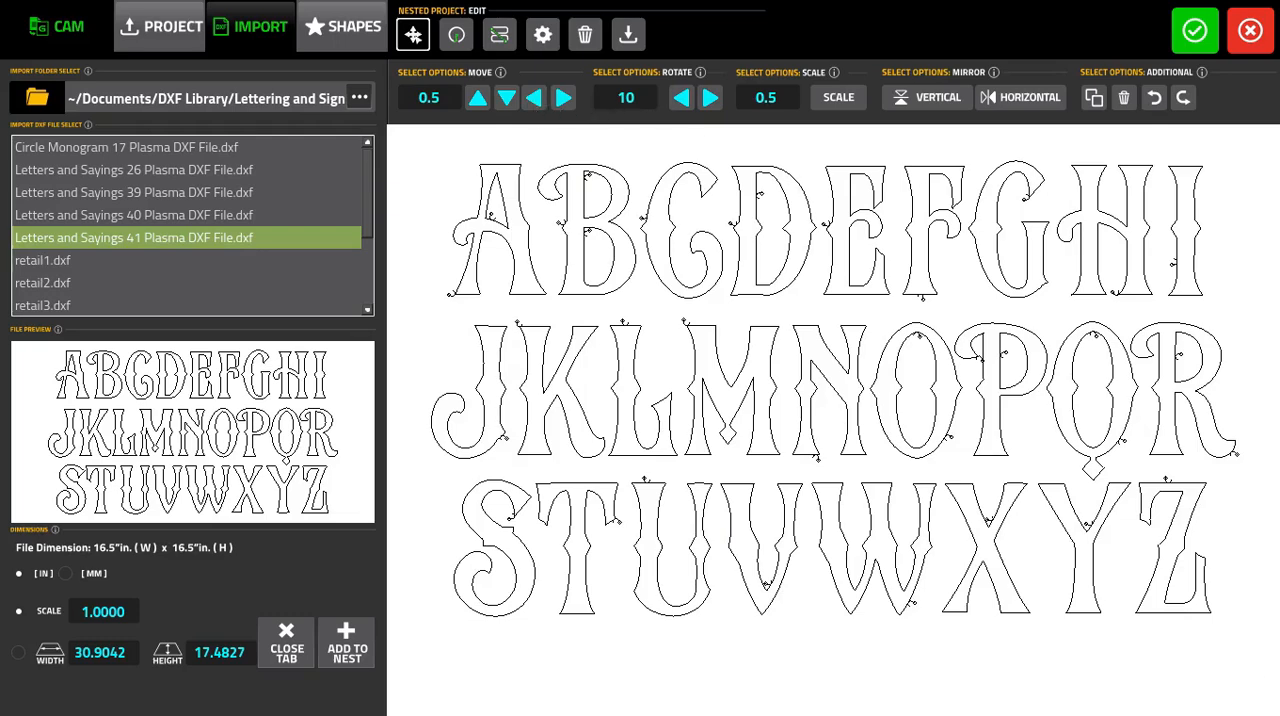
pyautogui.moveTo(1262, 657); pyautogui.dragTo(408, 318)
pyautogui.press('Delete')
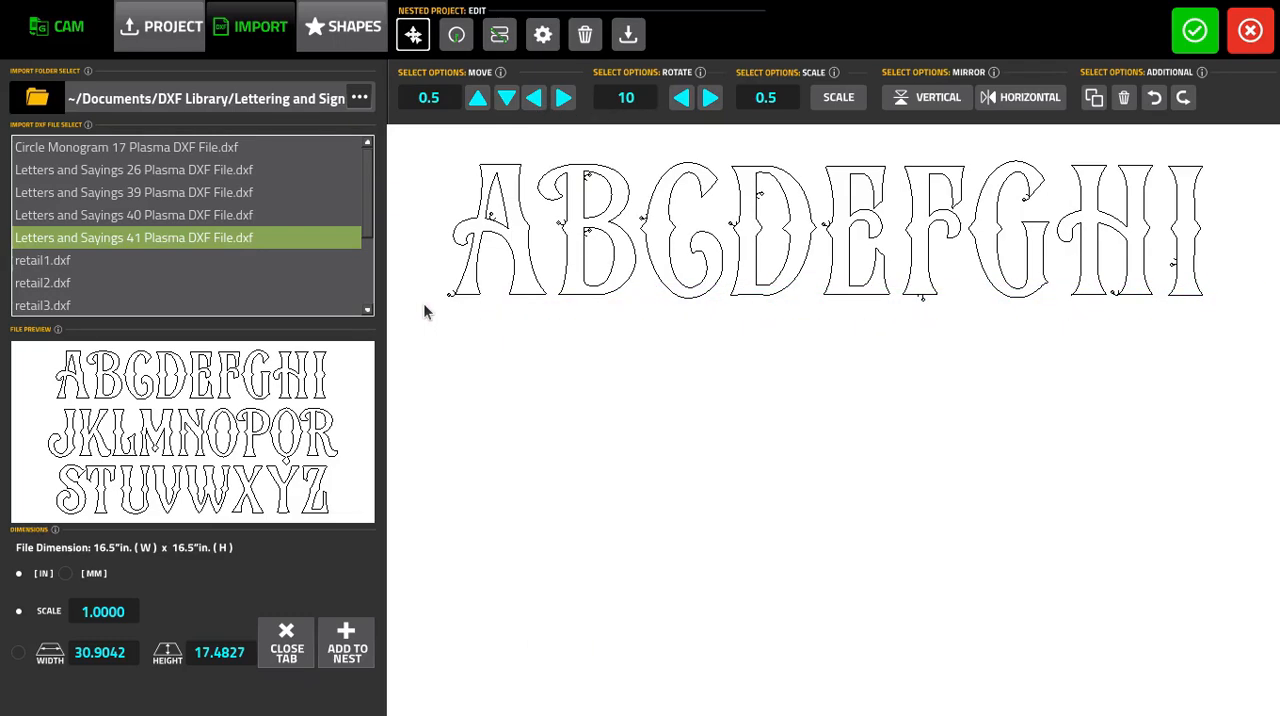
pyautogui.moveTo(1248, 338); pyautogui.dragTo(727, 148)
pyautogui.press('Delete')
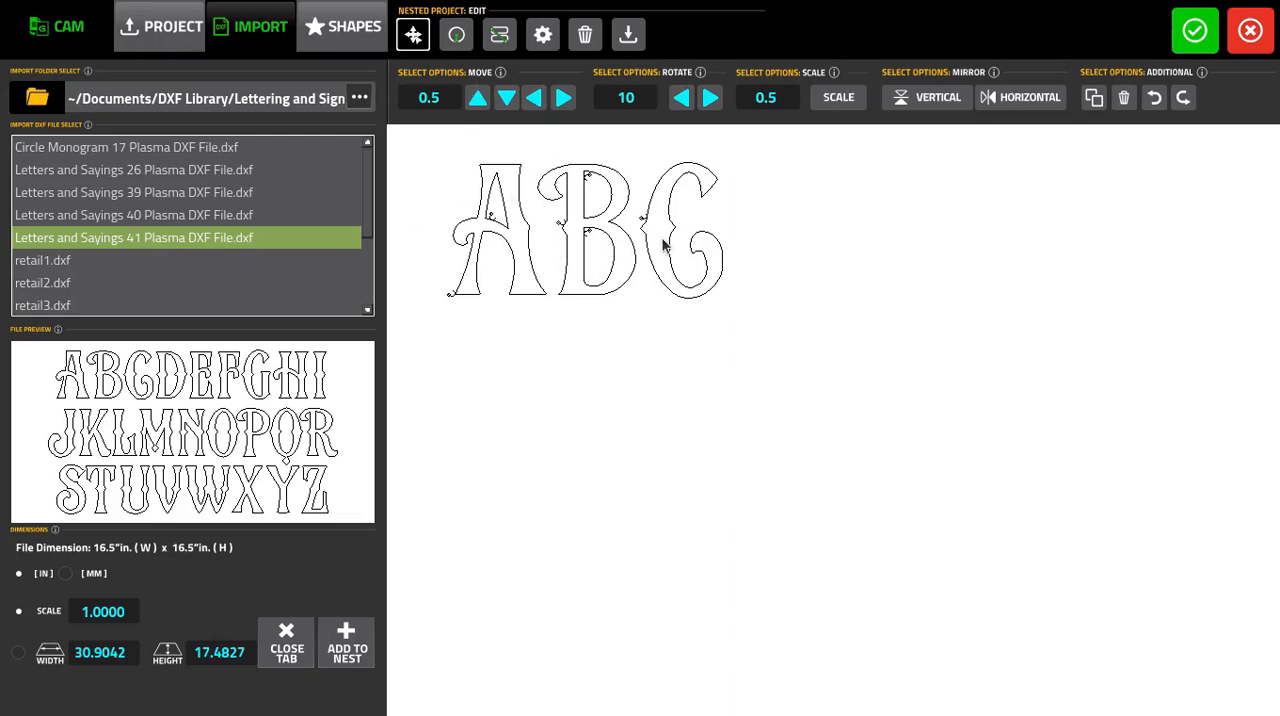
# - Resequence the cuts so B's lower inner contour is 3, its upper inner contour 4 and its outline 5, and accept the nested project
pyautogui.click(498, 36)
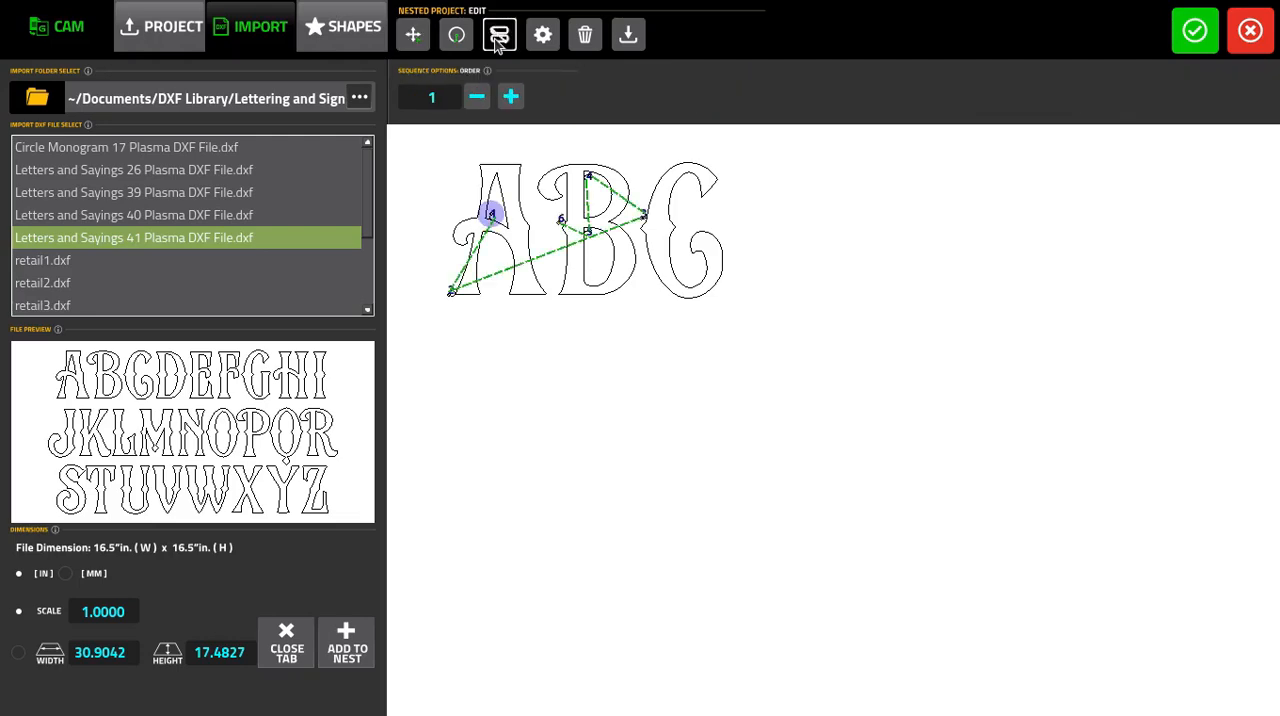
pyautogui.scroll(2, 526, 191)
pyautogui.scroll(-3, 539, 210)
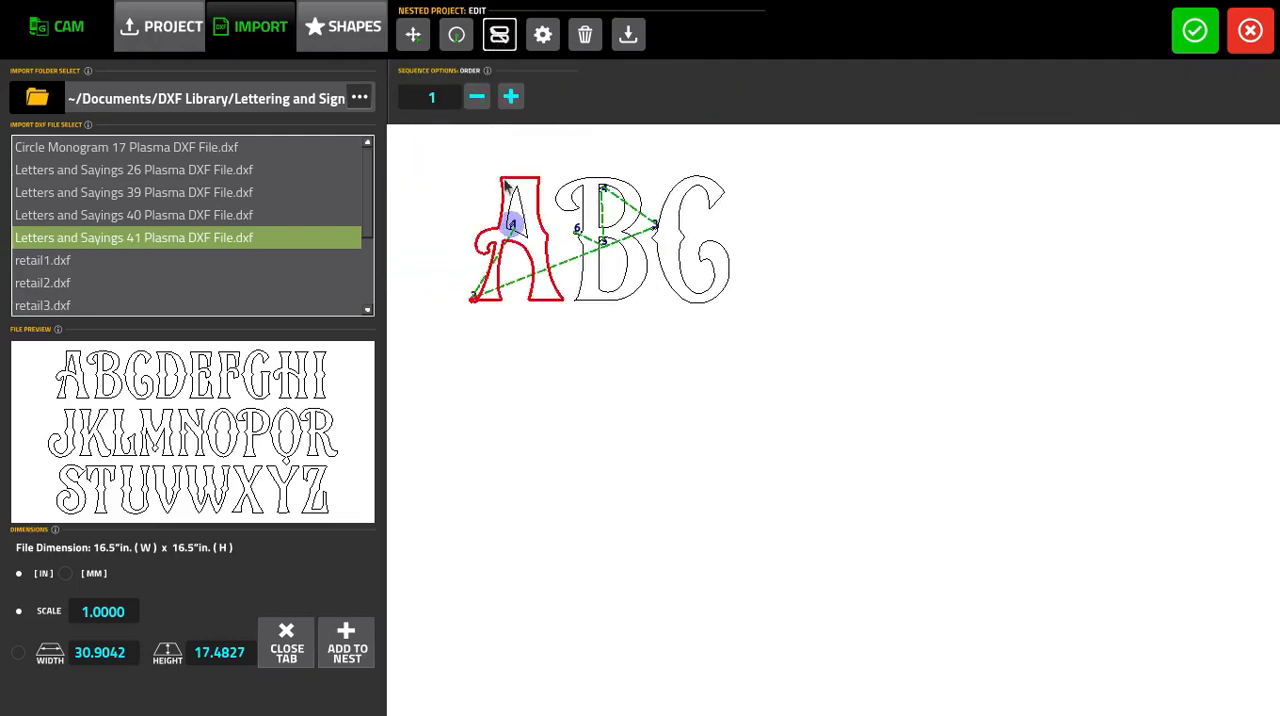
pyautogui.moveTo(470, 173); pyautogui.dragTo(584, 341)
pyautogui.scroll(4, 606, 386)
pyautogui.scroll(2, 507, 392)
pyautogui.moveTo(500, 237); pyautogui.dragTo(672, 206)
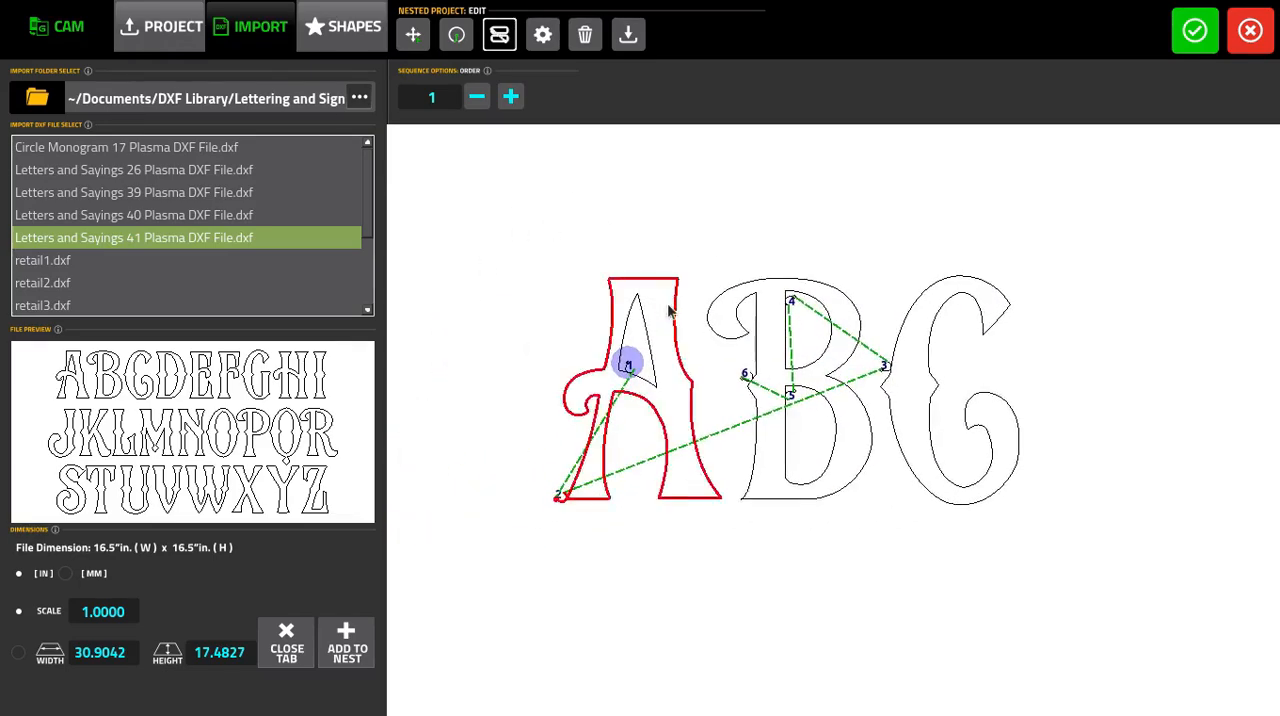
pyautogui.scroll(2, 675, 297)
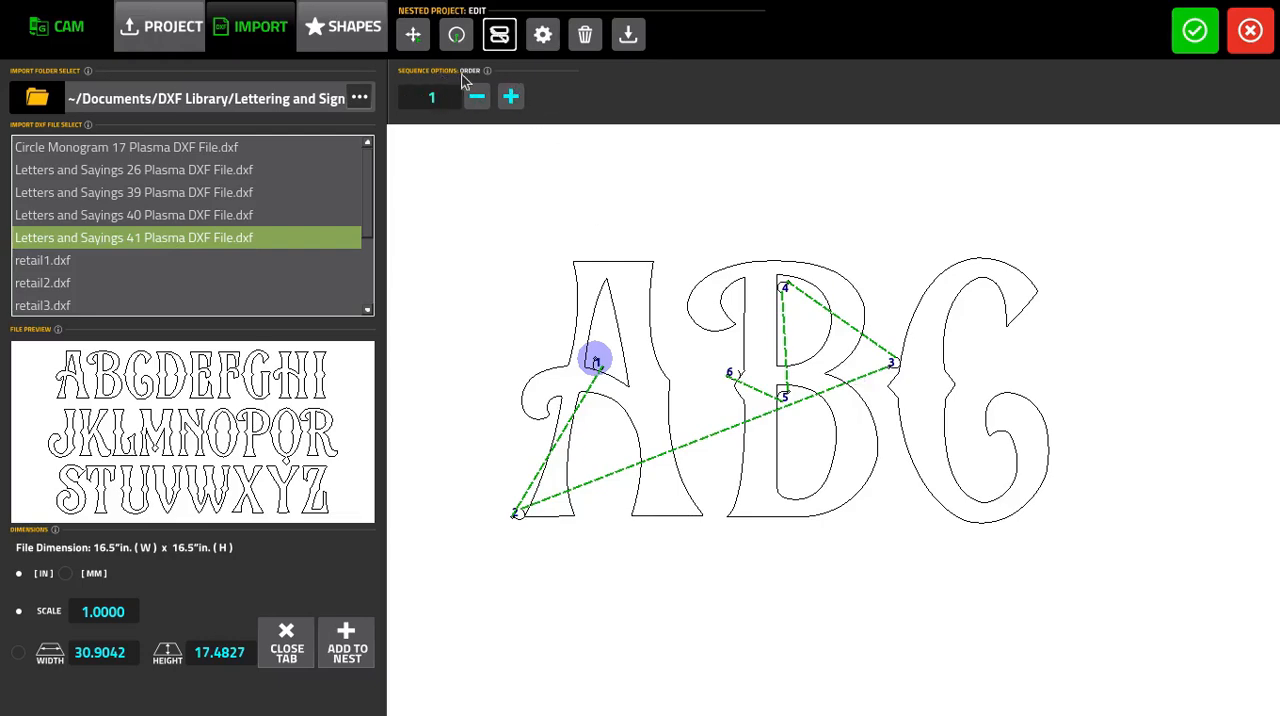
pyautogui.click(510, 96)
pyautogui.click(510, 96)
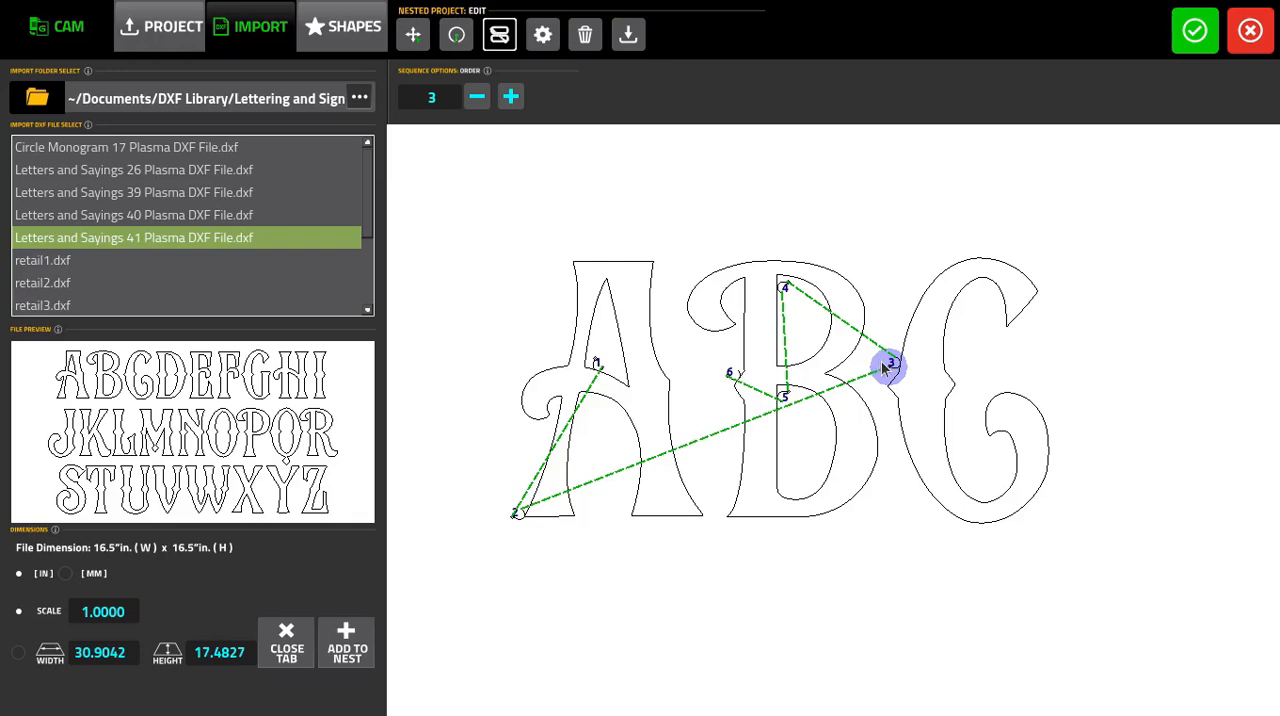
pyautogui.click(838, 447)
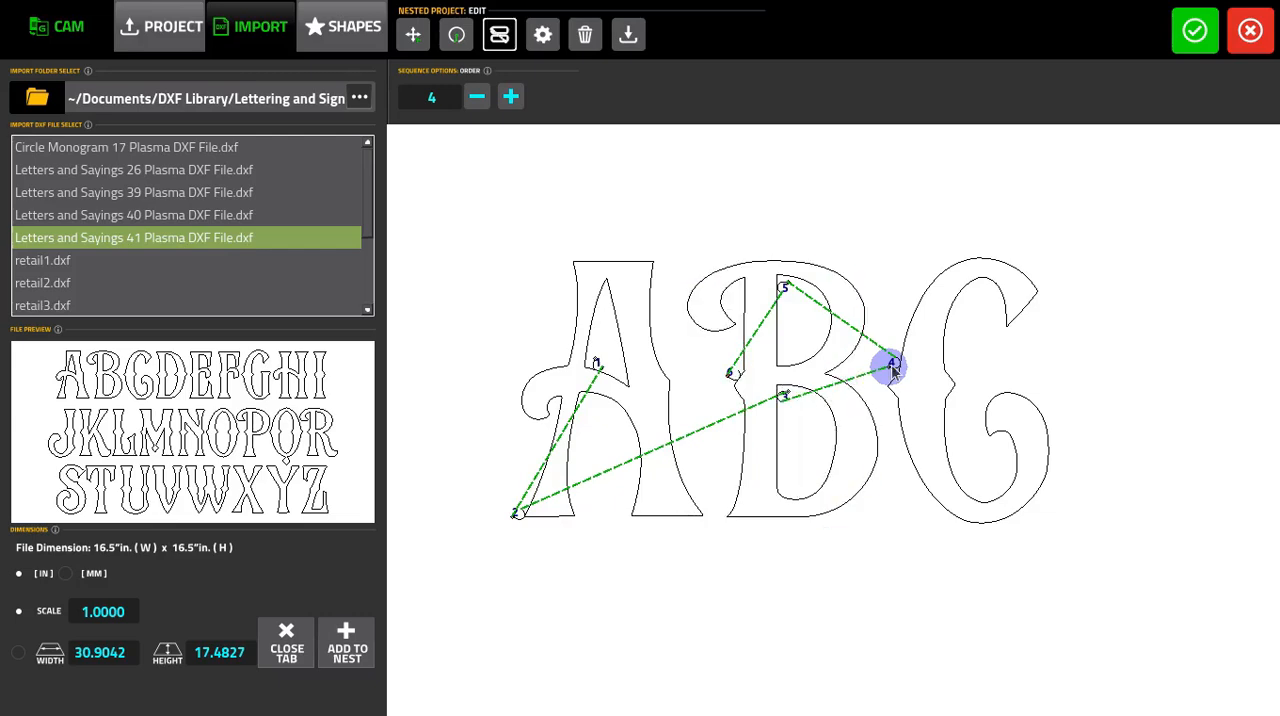
pyautogui.click(802, 288)
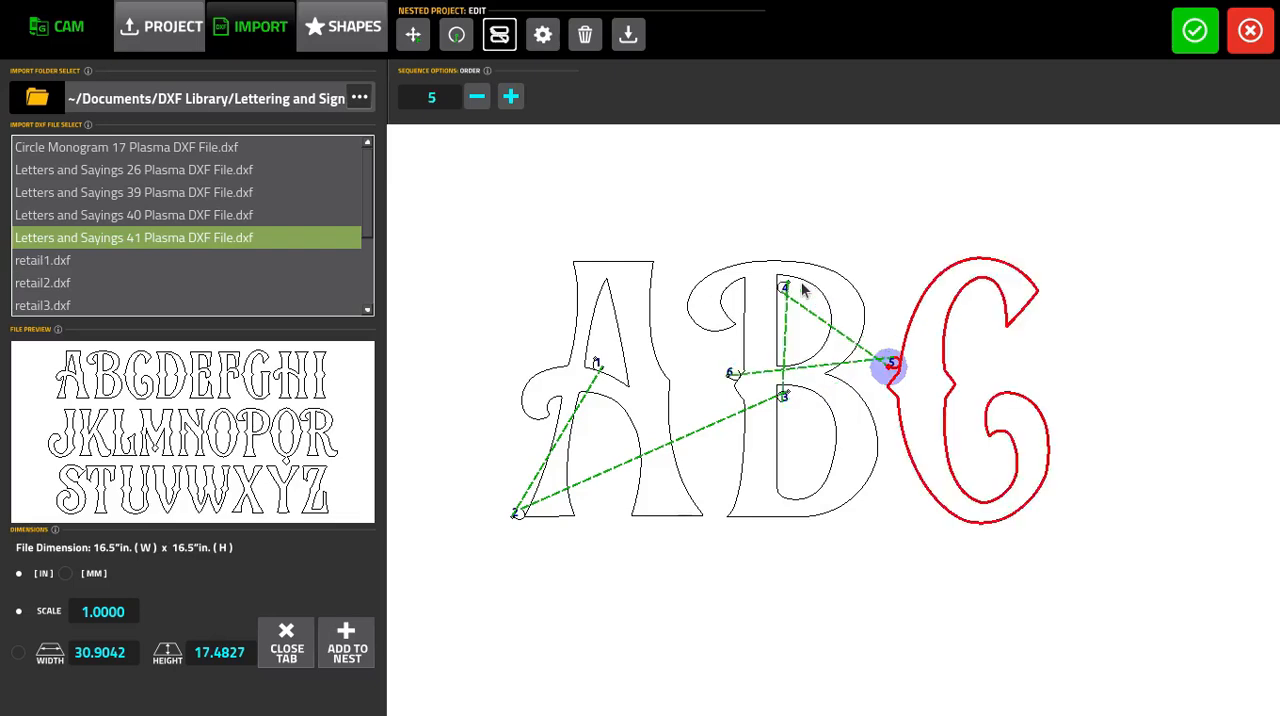
pyautogui.click(741, 395)
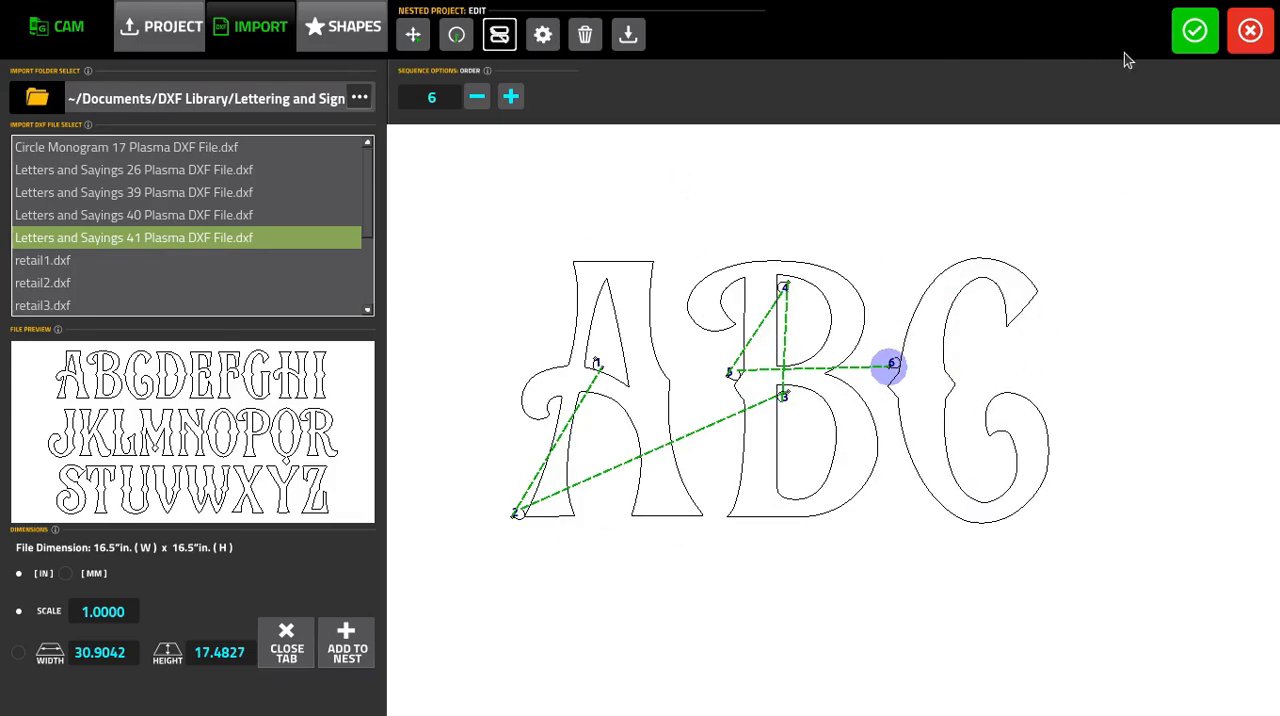
pyautogui.click(1199, 34)
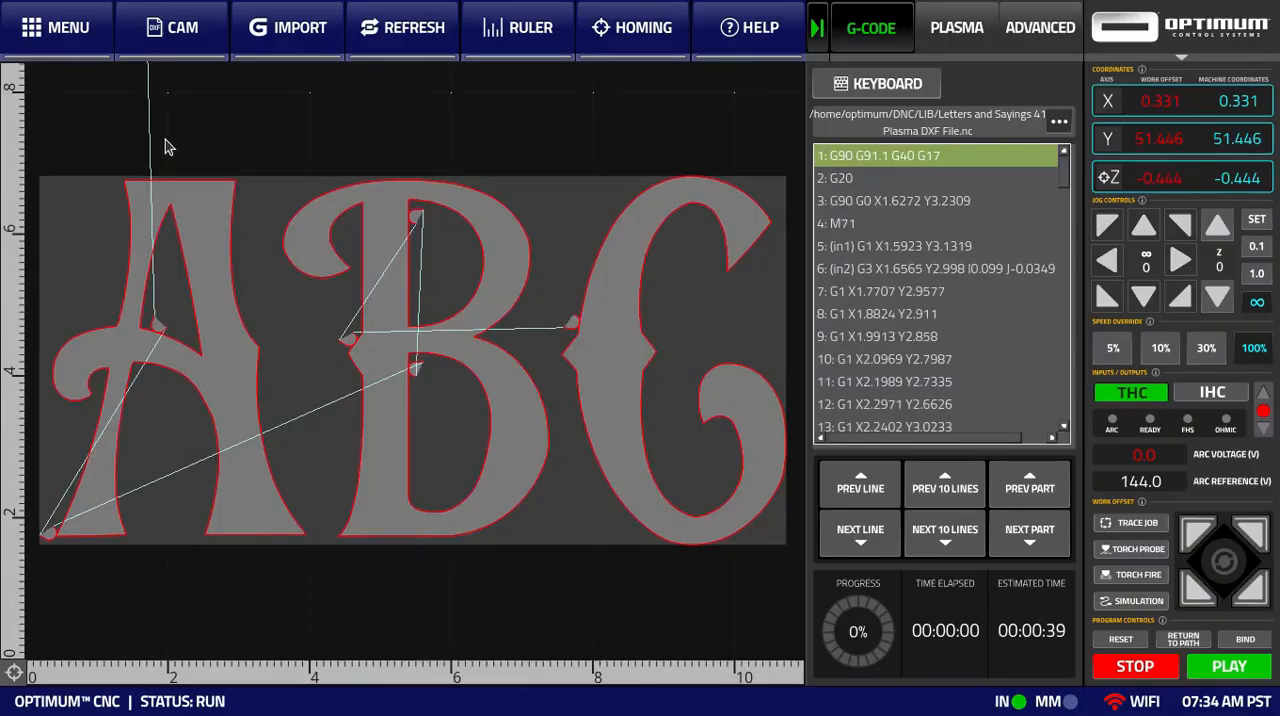